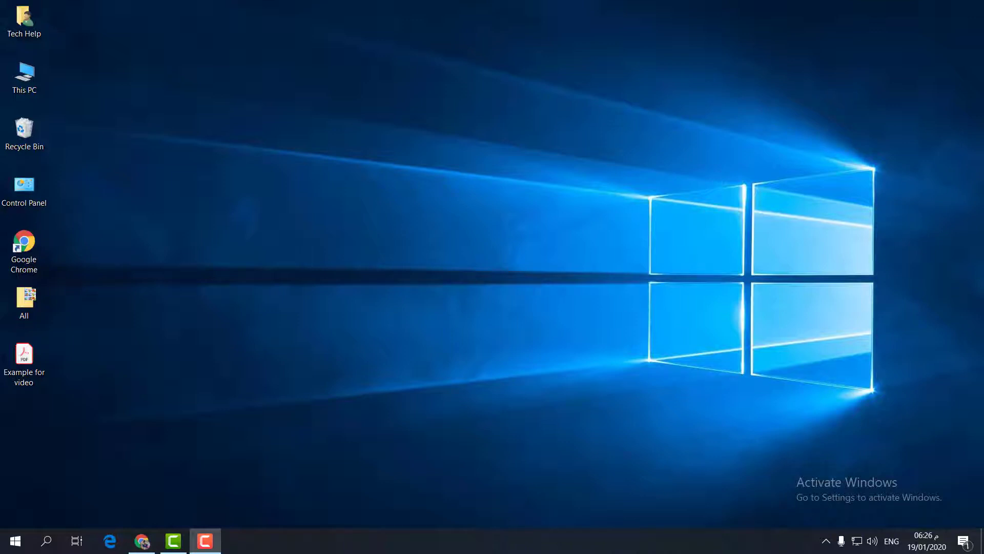
Step: Show the hidden icons in the taskbar notification area
click(828, 541)
Step: Cancel the stuck Example for video.pdf job in the HP LaserJet P1005 queue and close the queue
double_click(803, 516)
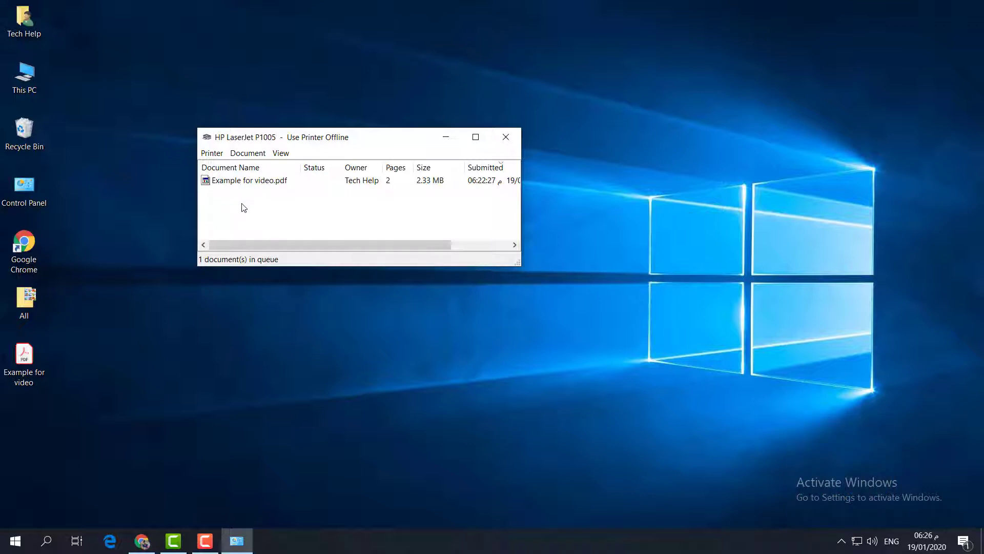
right_click(236, 182)
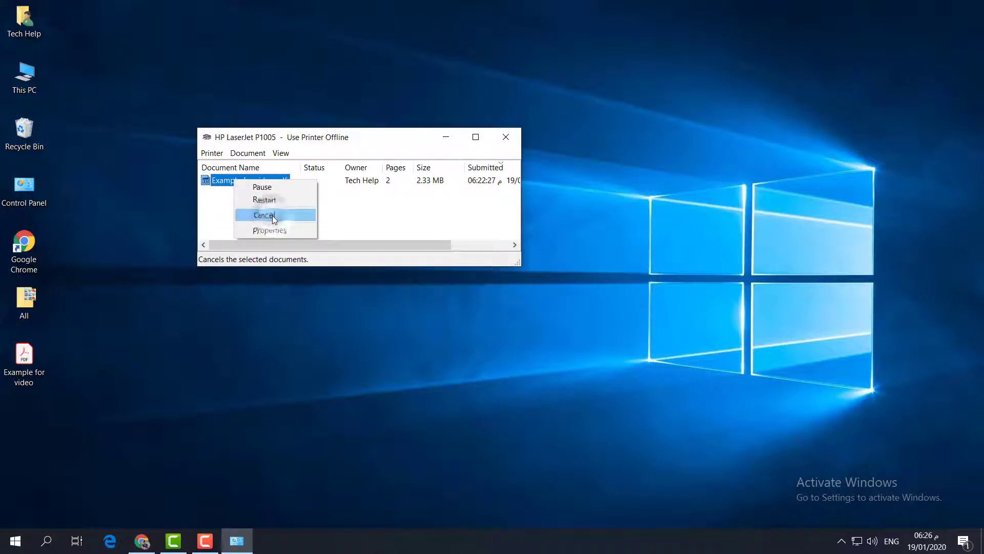
click(272, 215)
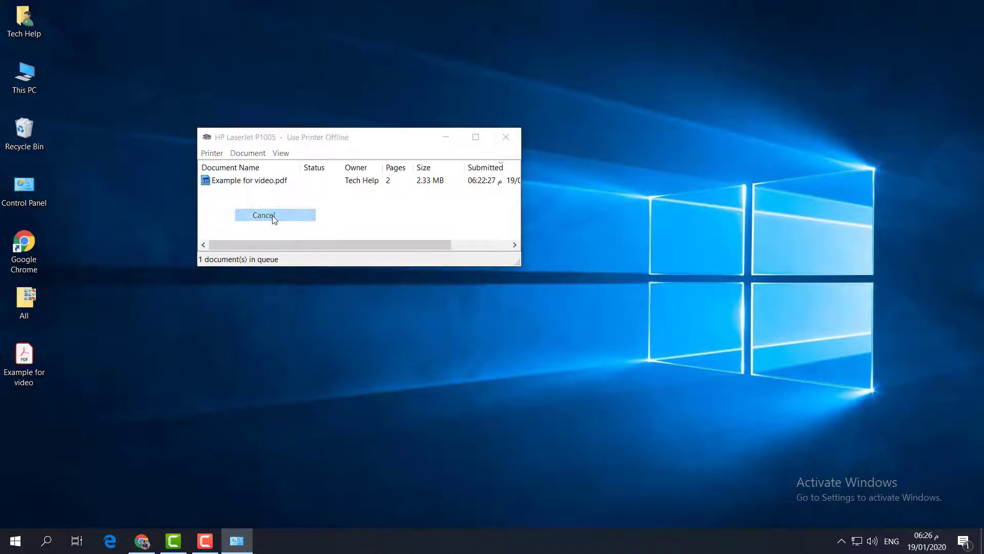
click(523, 280)
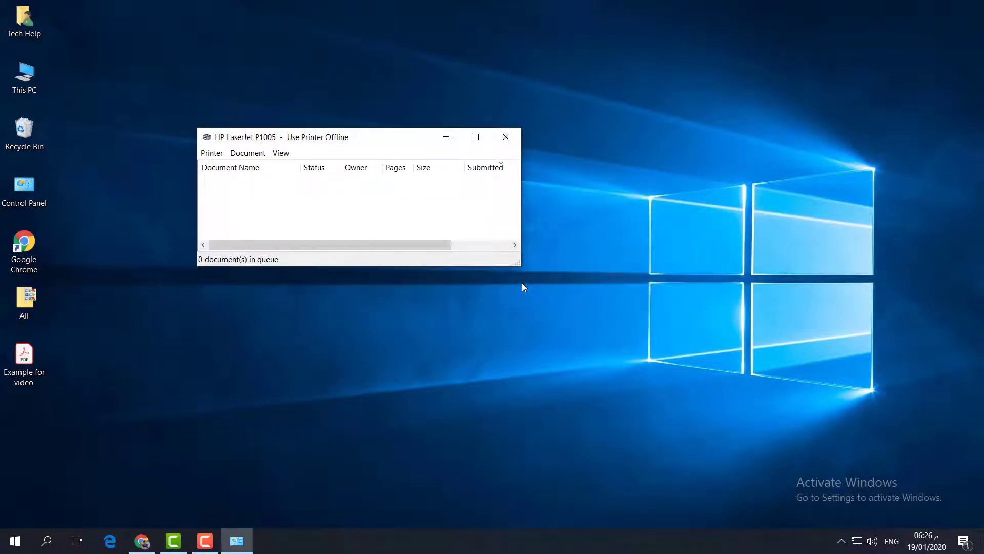
click(506, 137)
Step: Confirm the HP LaserJet P1005 queue is empty via Devices and Printers, then close both windows
double_click(32, 194)
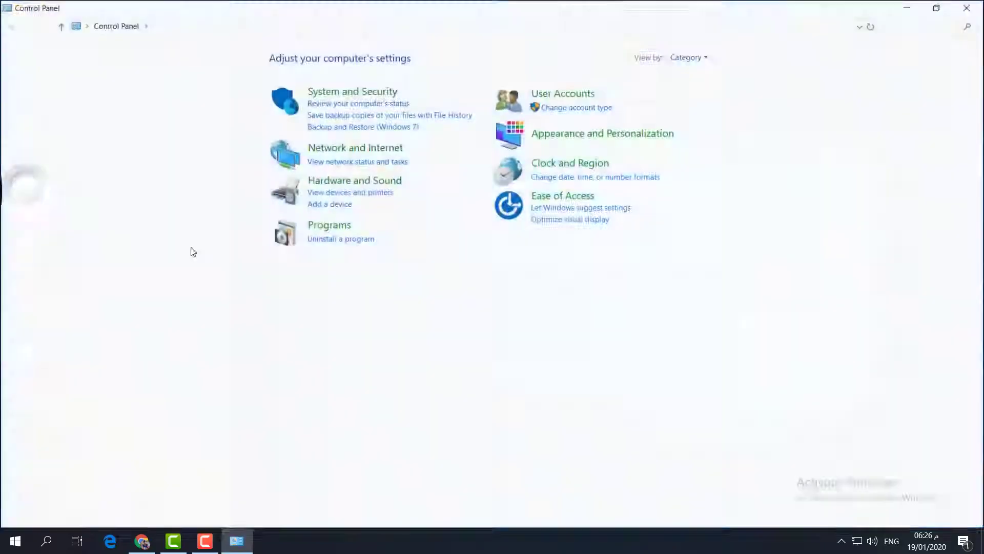
click(339, 181)
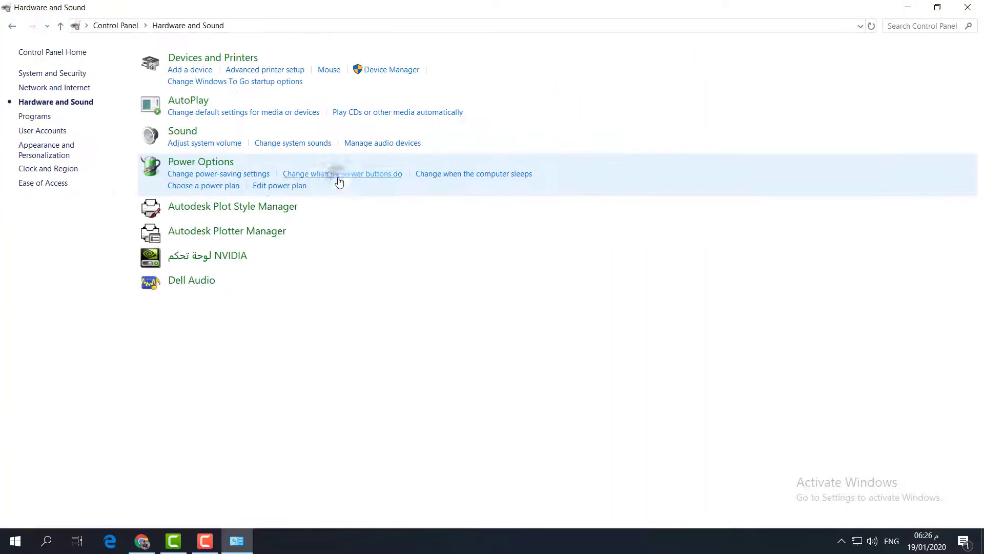
click(210, 58)
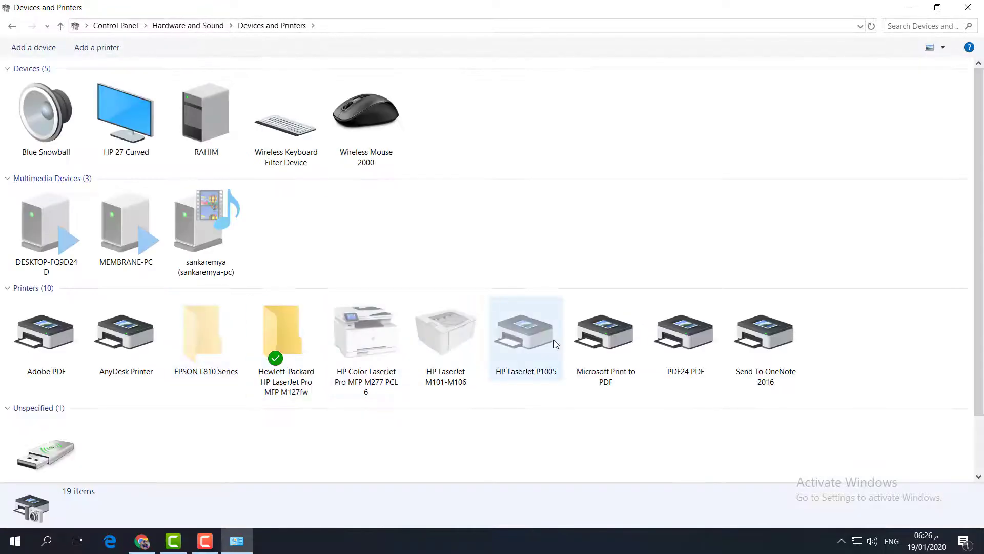
click(533, 343)
double_click(534, 338)
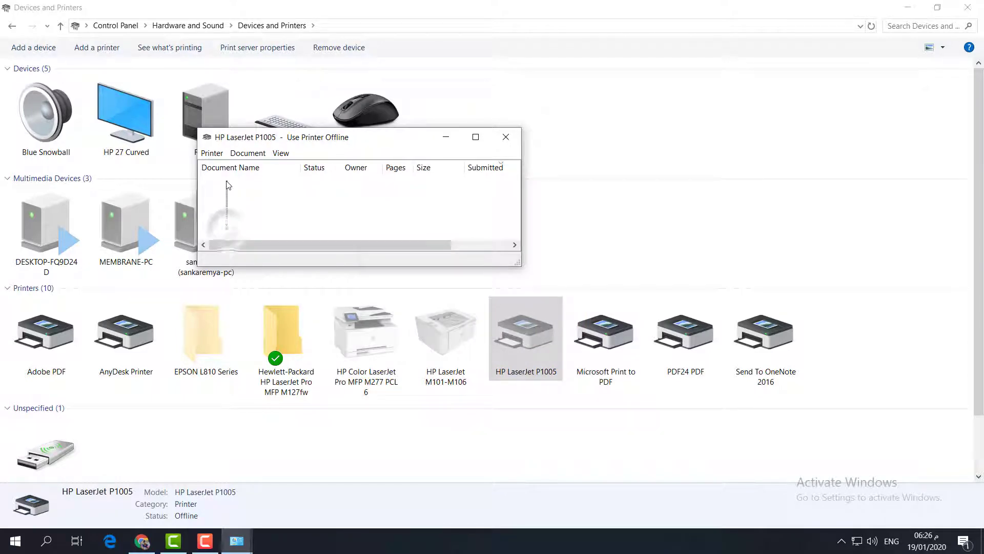
click(506, 137)
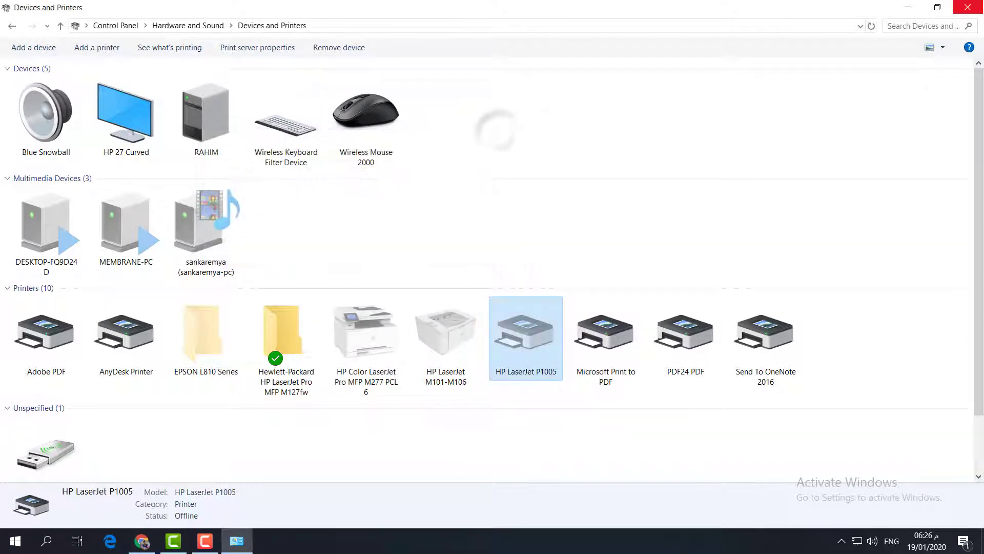
click(968, 7)
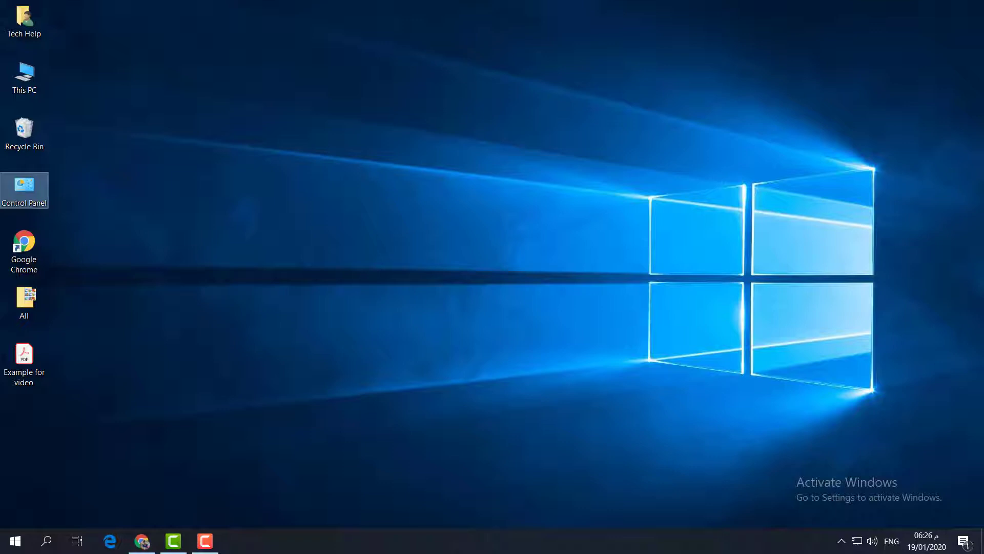
Step: Launch Services by searching 'services' and select the Print Spooler service
click(45, 538)
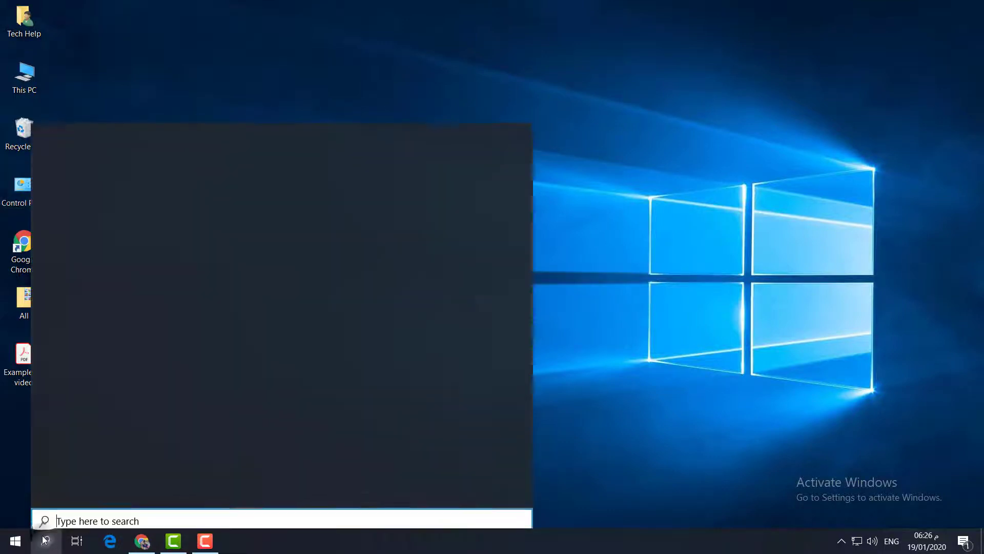
text(services)
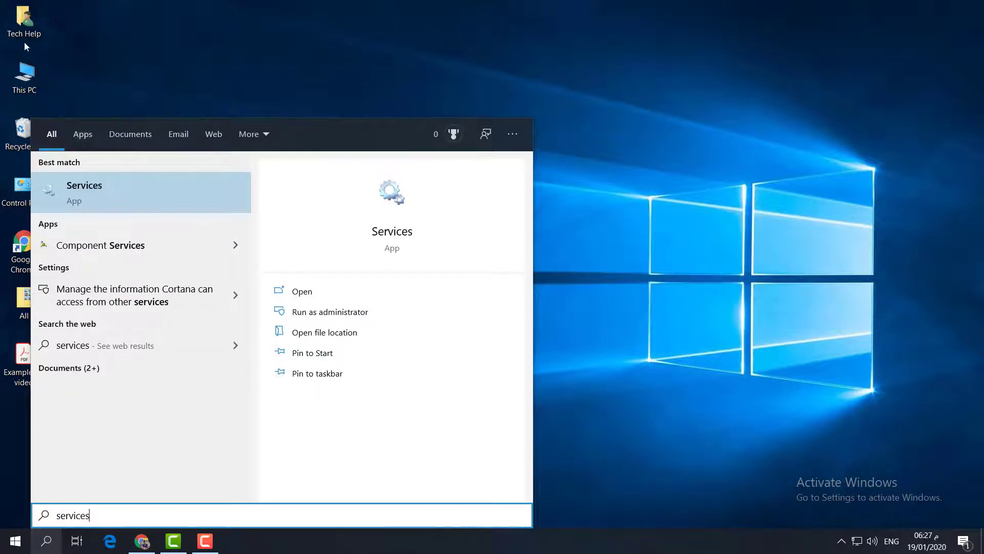
click(84, 189)
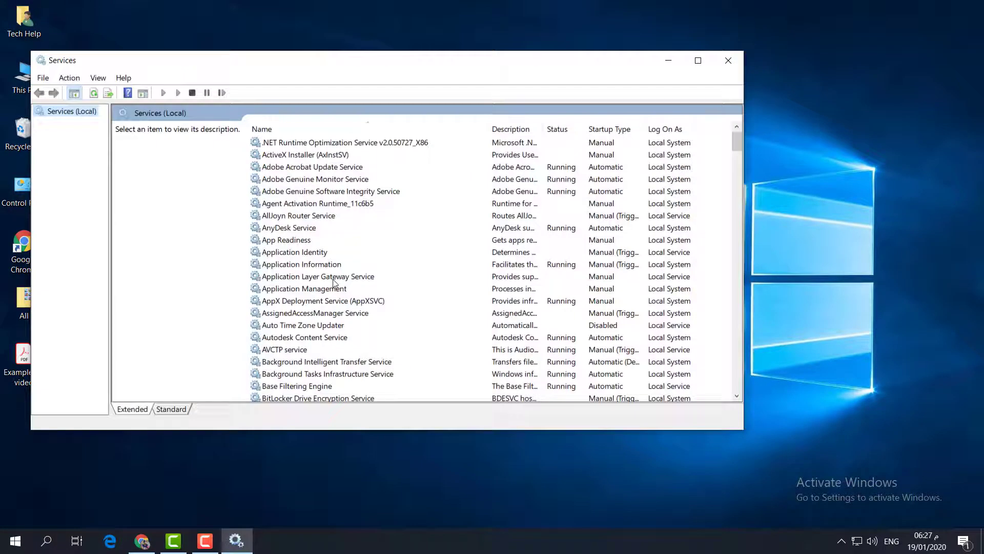
click(335, 279)
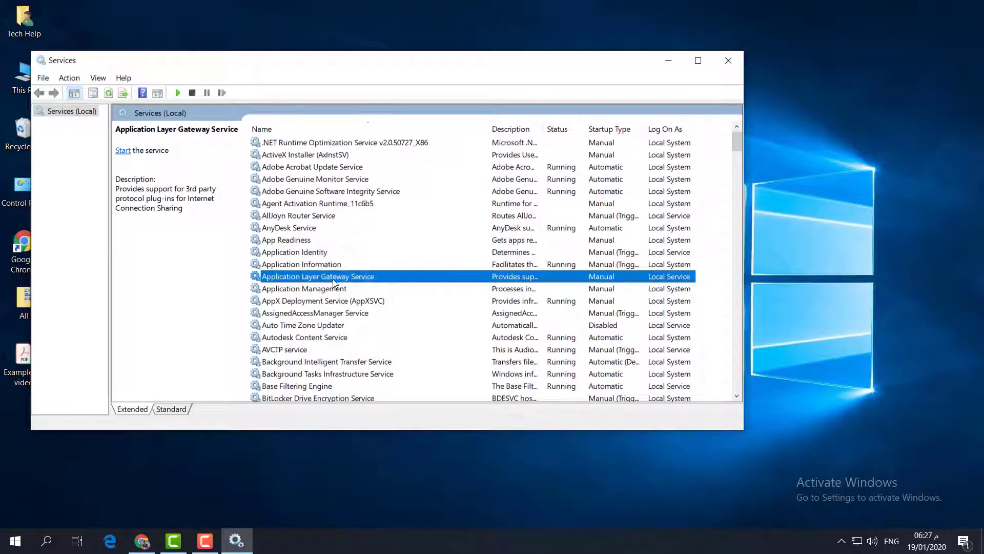
key(p)
click(293, 301)
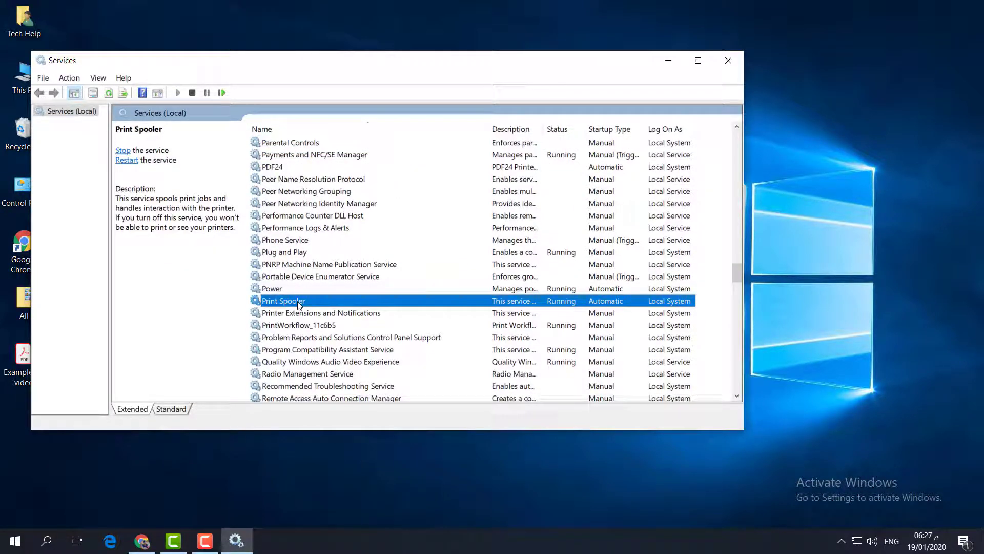
Step: Stop and restart the Print Spooler with Automatic startup, then close Services
double_click(300, 304)
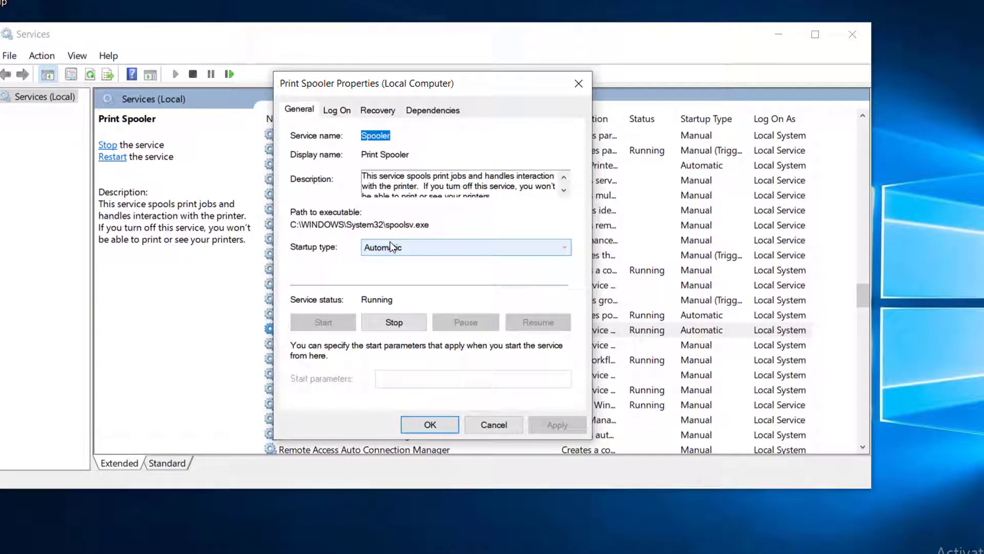
click(394, 323)
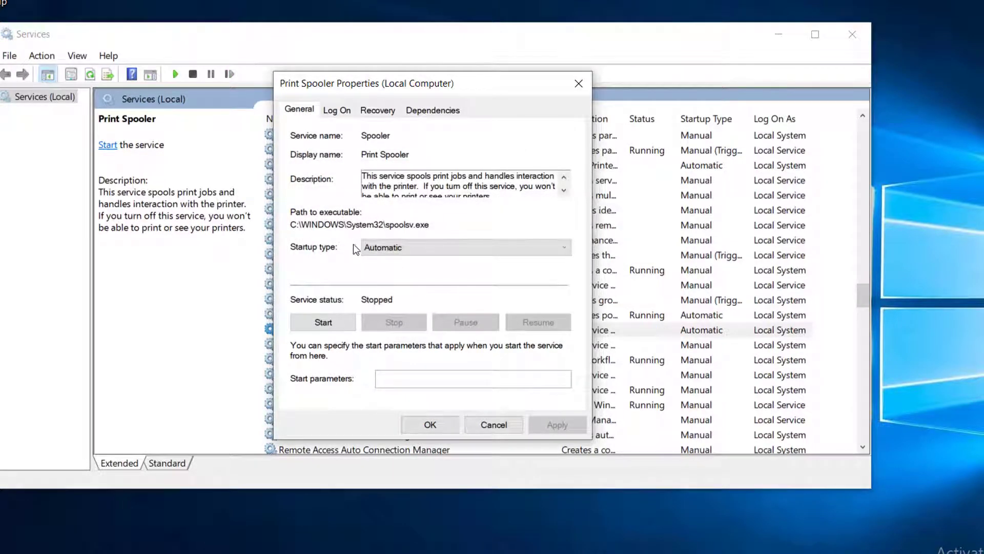
click(400, 248)
click(398, 246)
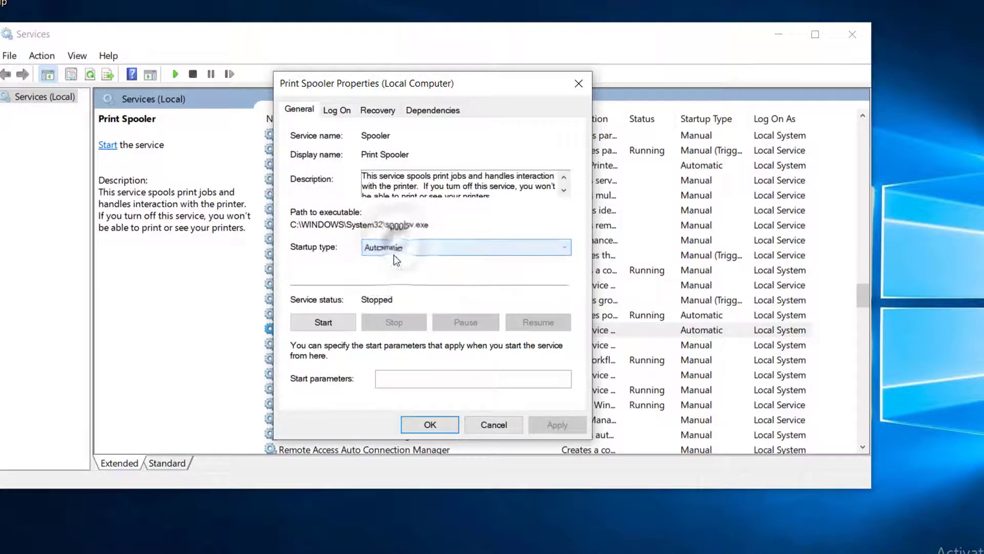
click(331, 322)
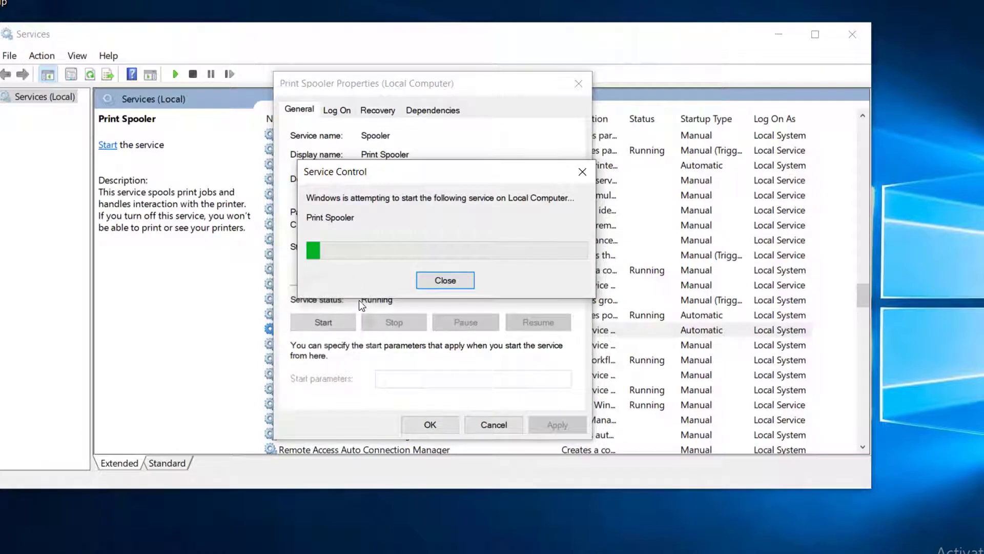
click(430, 425)
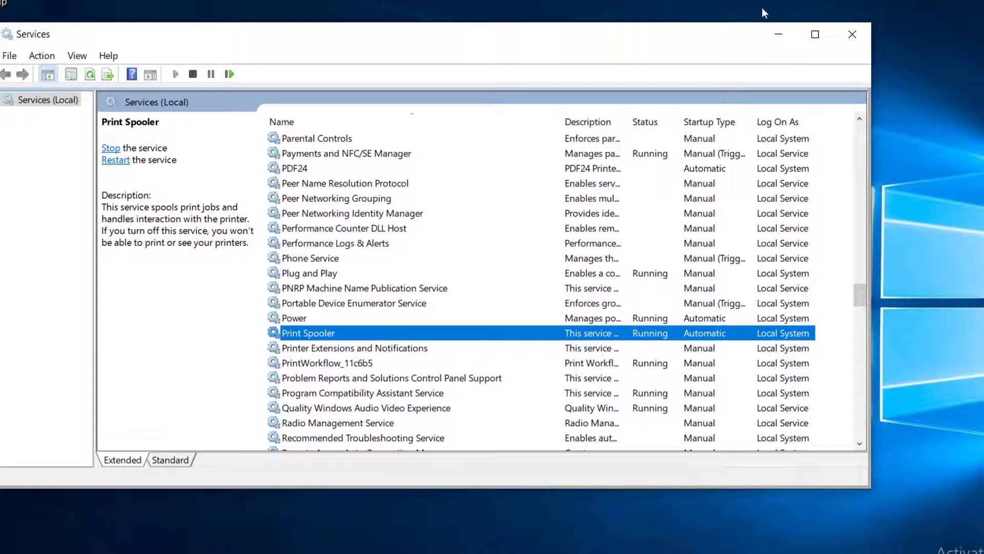
click(850, 33)
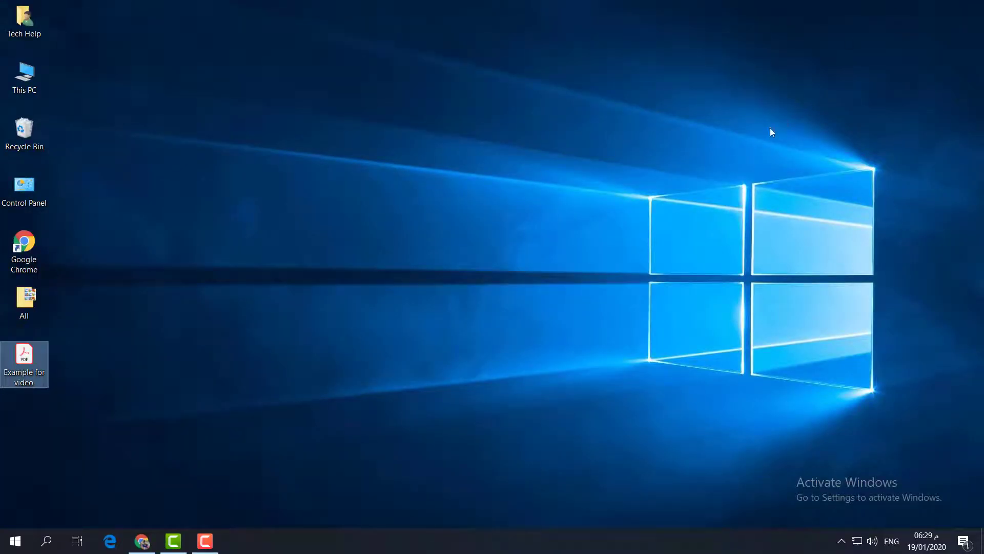
Step: Open Example for video.pdf and review the printer list in its print dialog, keeping the current printer
double_click(40, 386)
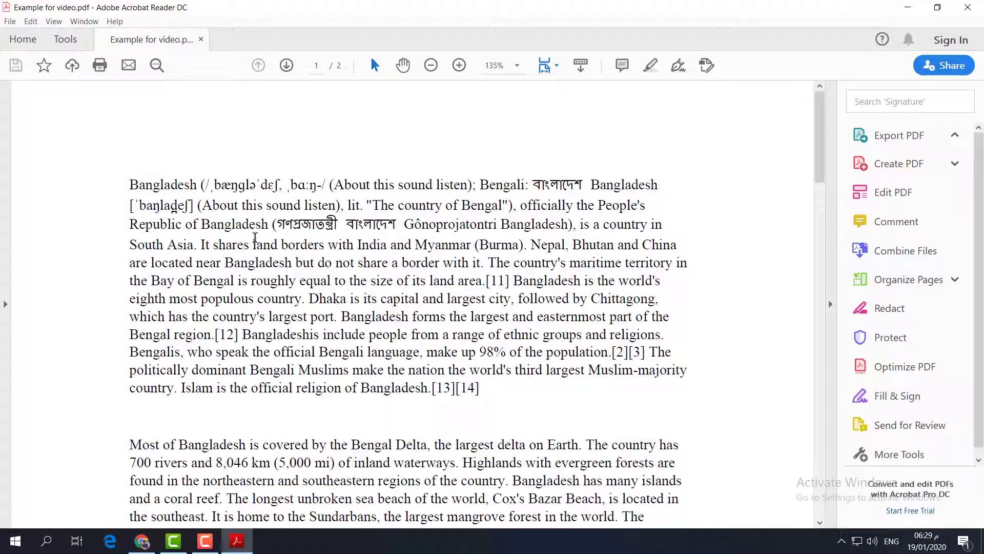
click(100, 65)
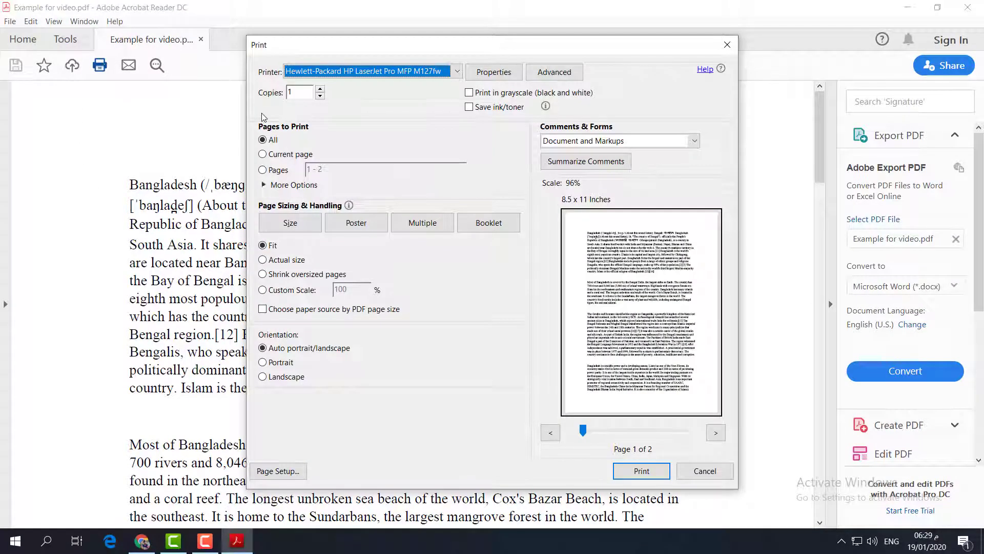
click(452, 72)
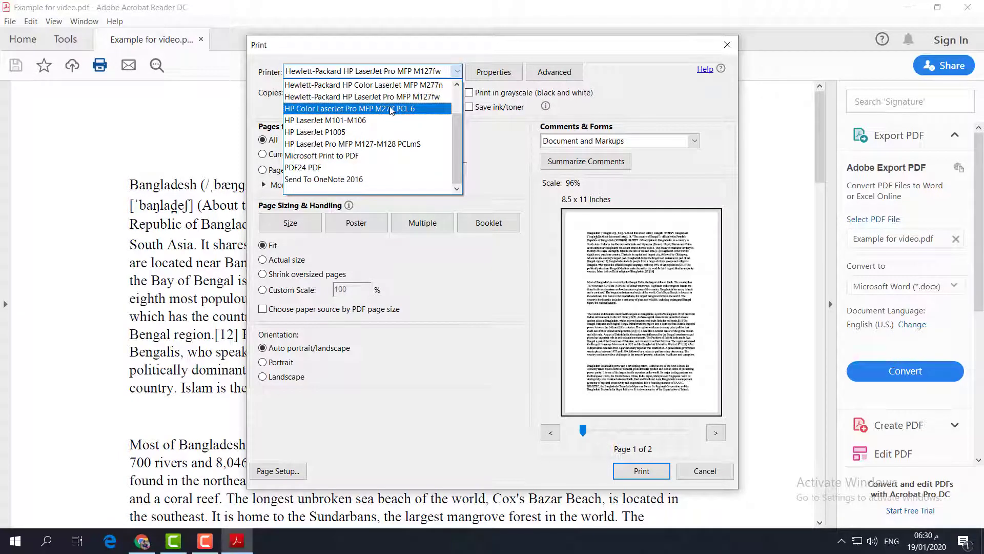
click(391, 109)
Step: Enable Print As Image in Advanced Print Setup, then cancel out of printing
click(555, 72)
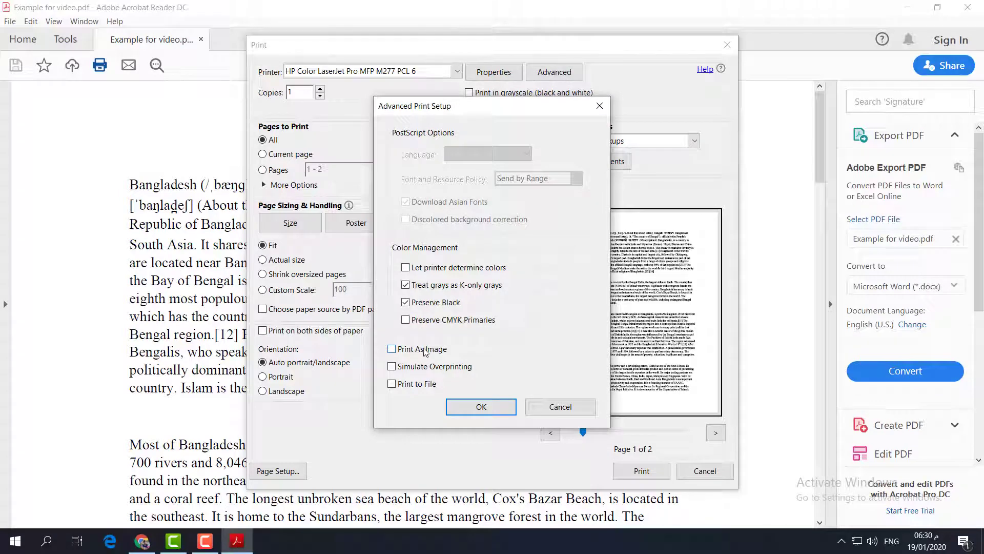
click(423, 349)
click(479, 406)
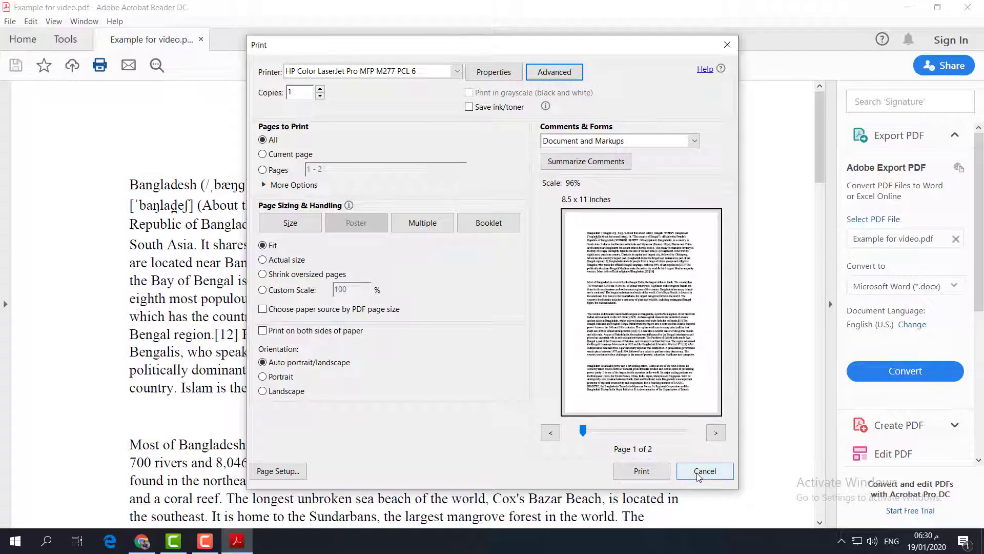
click(539, 72)
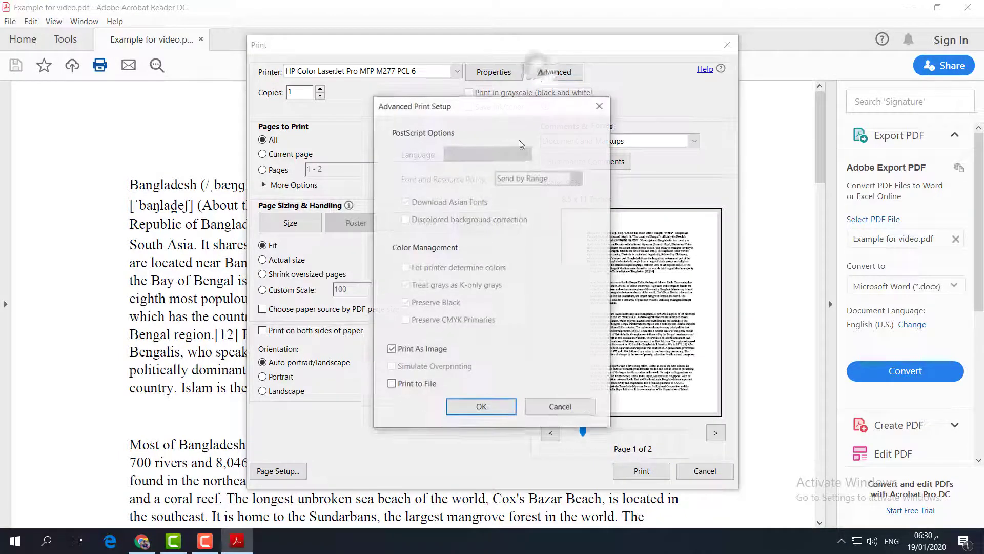
click(544, 408)
click(695, 471)
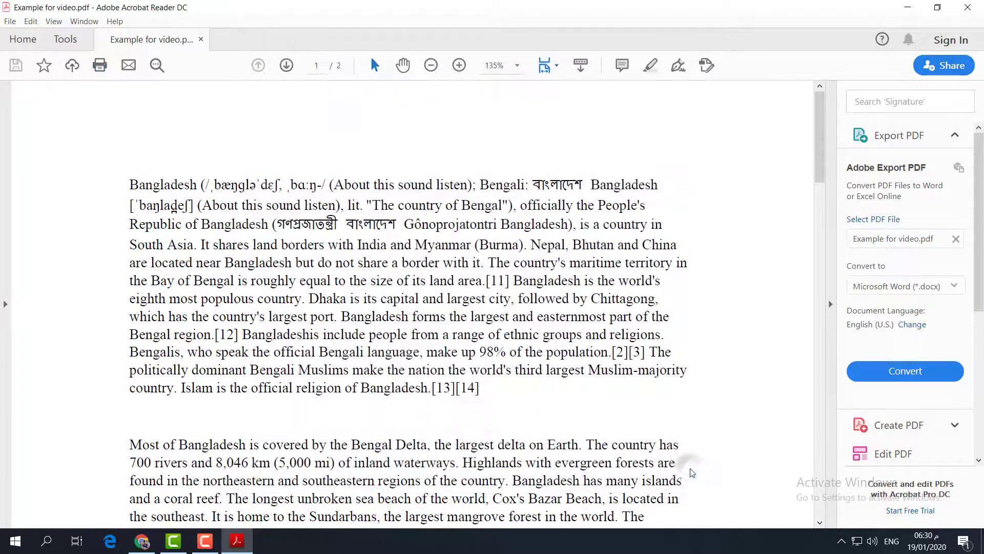
Step: Close Acrobat and expand the Printers category in Computer Management's Device Manager
click(968, 7)
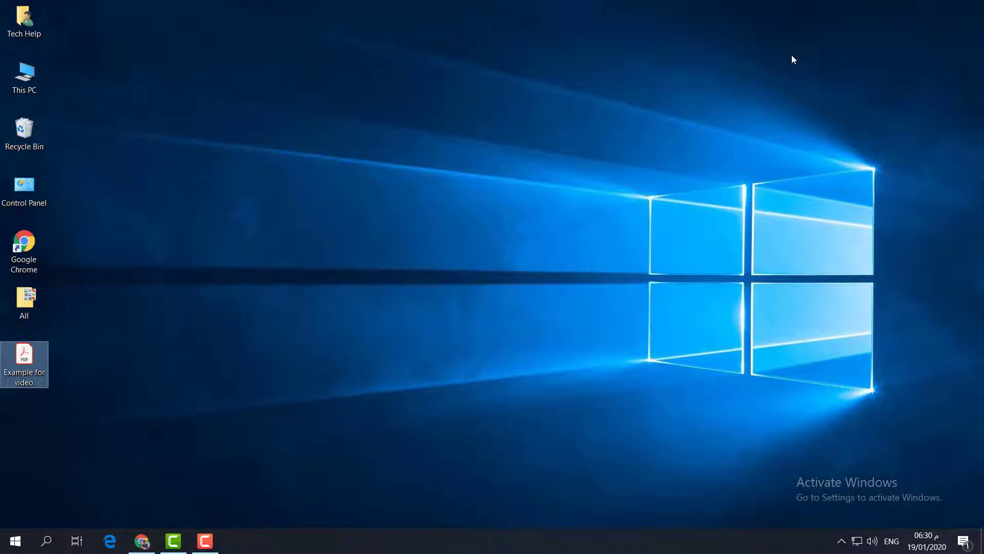
right_click(24, 86)
click(52, 116)
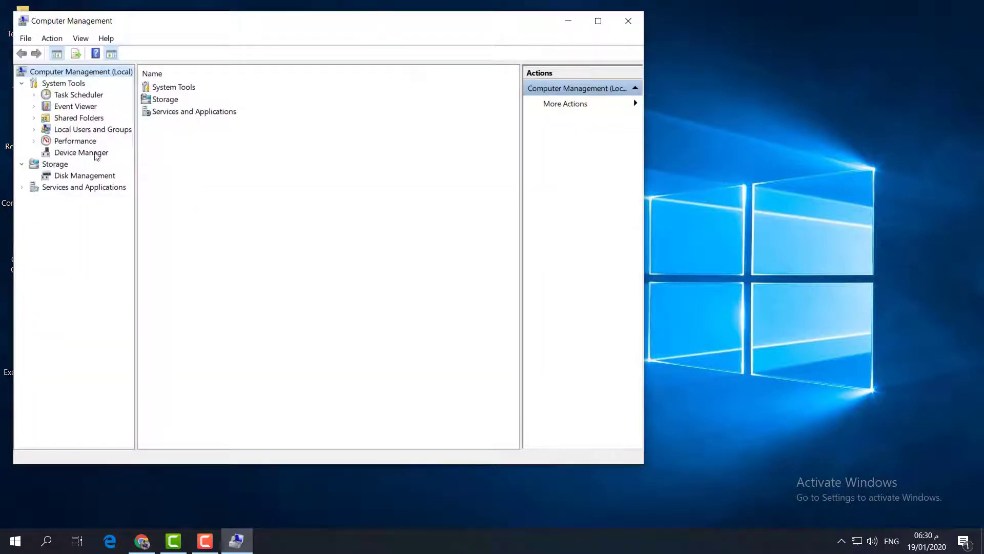
click(96, 153)
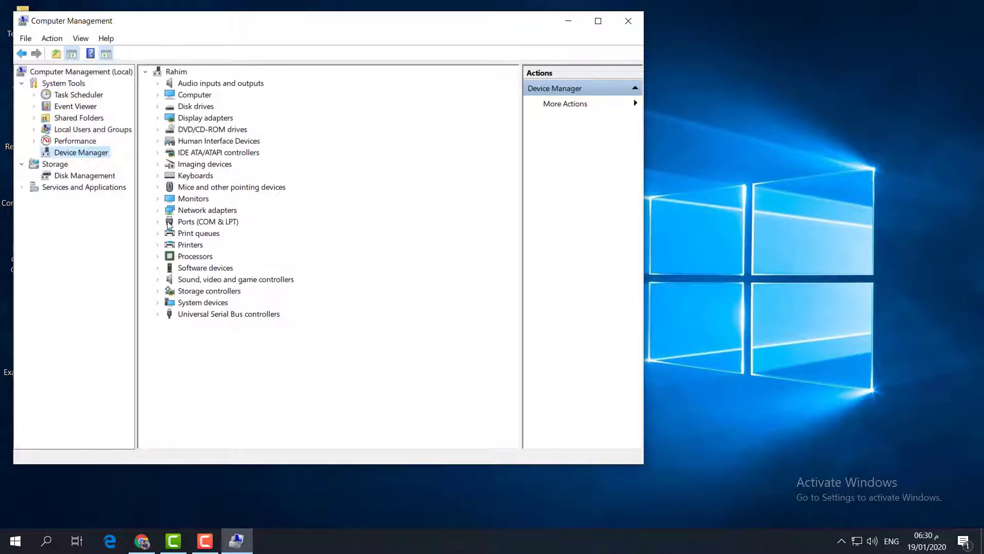
click(159, 246)
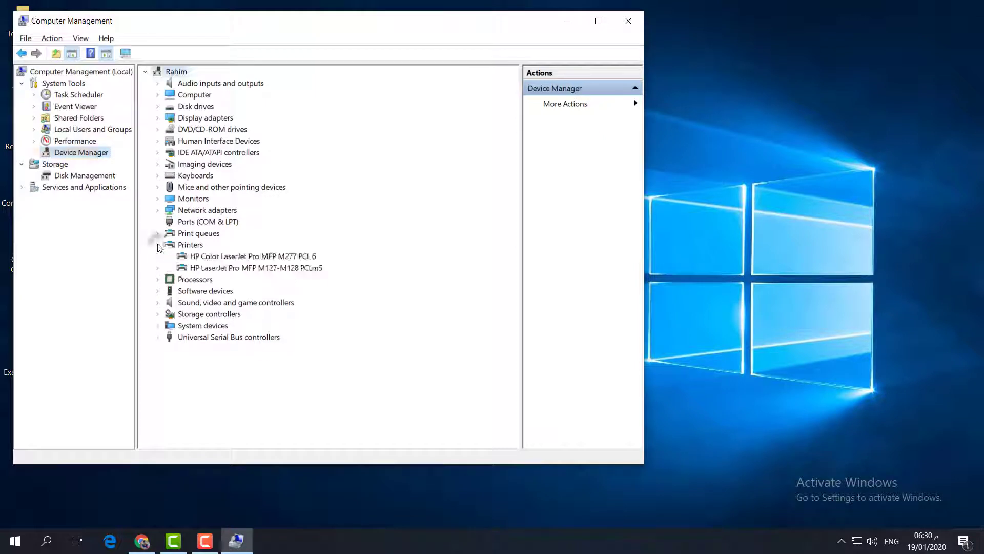
Step: Pick the HP Color LaserJet Pro MFP M277 PCL 6 driver from the update list, then cancel
click(244, 259)
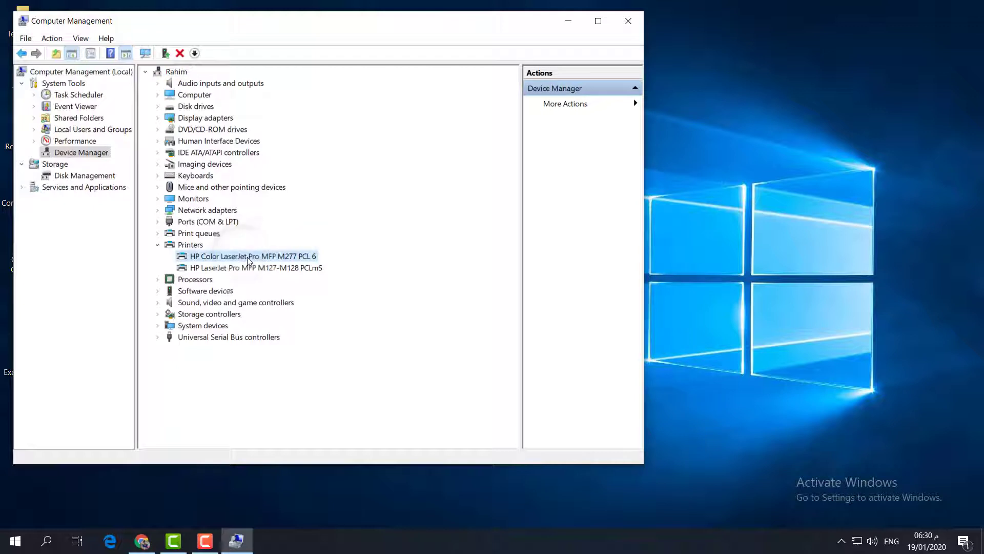
right_click(248, 257)
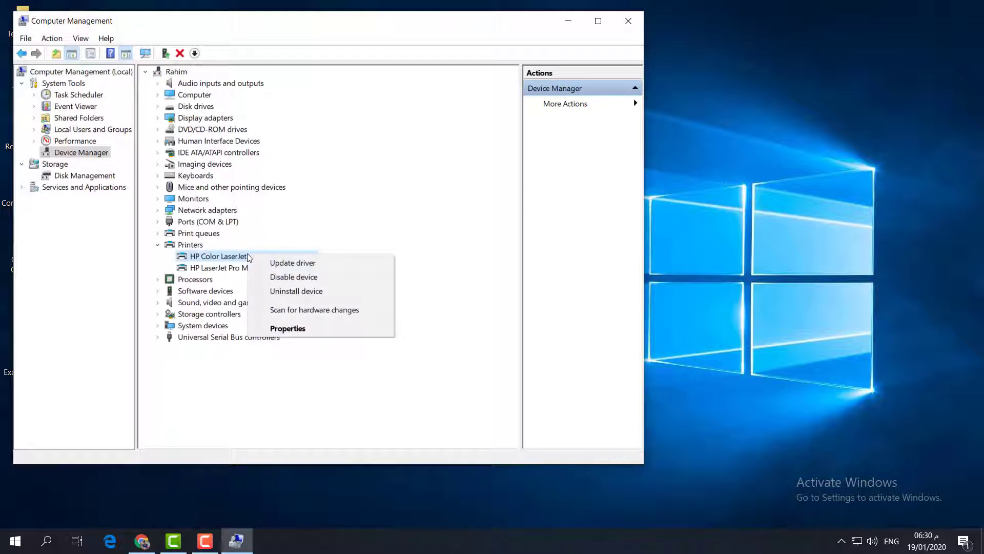
click(284, 264)
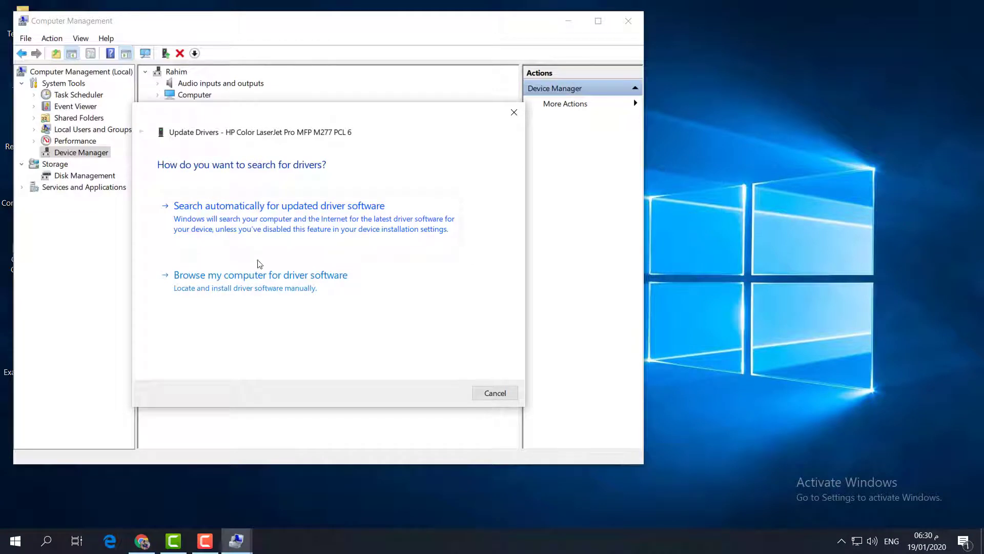
click(245, 285)
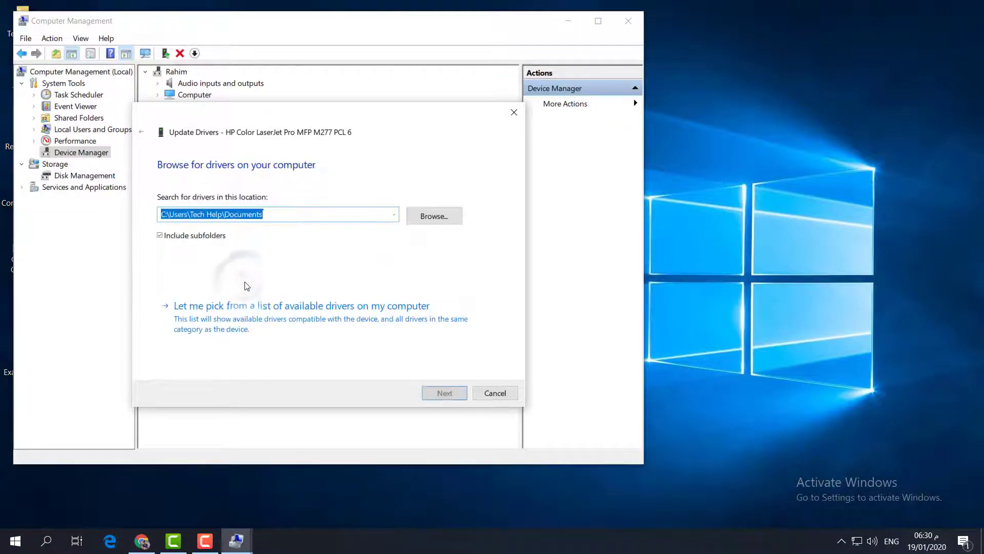
click(224, 314)
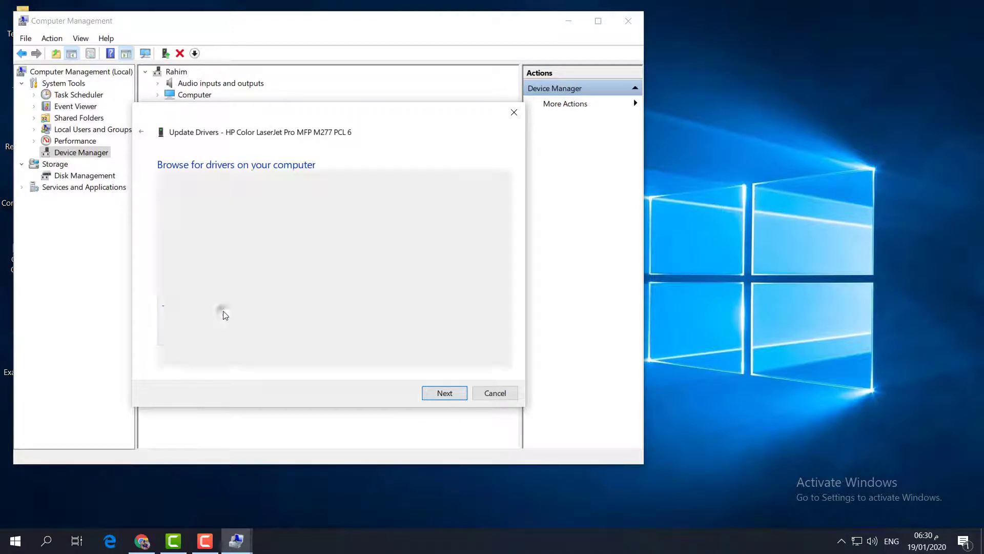
click(245, 301)
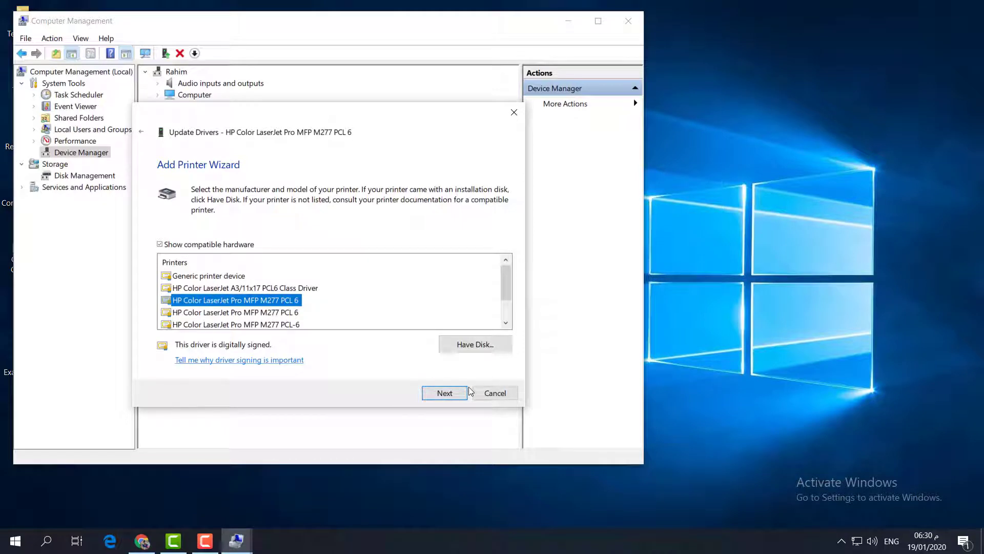
click(487, 393)
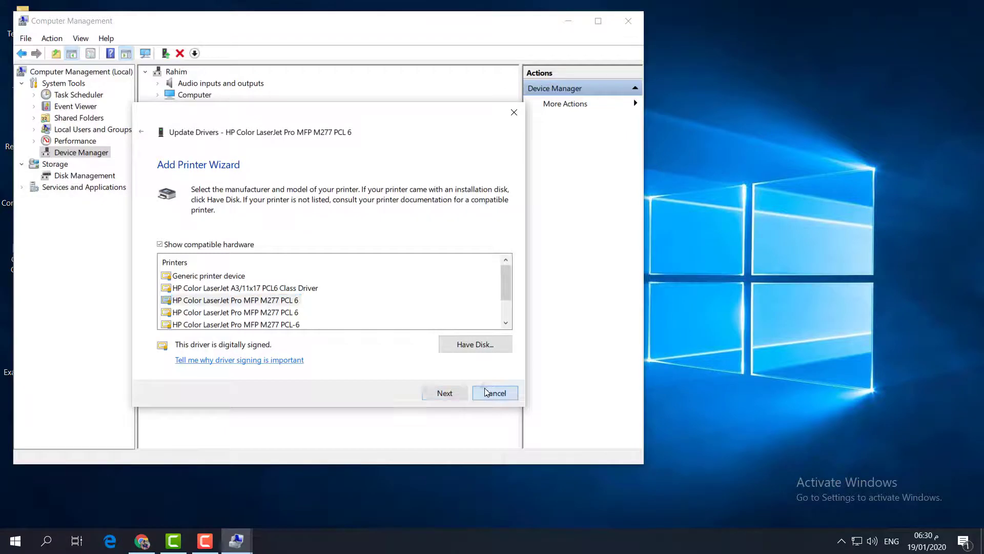
Step: Close Computer Management and go to the Troubleshoot page under Update & Security in Settings
click(624, 23)
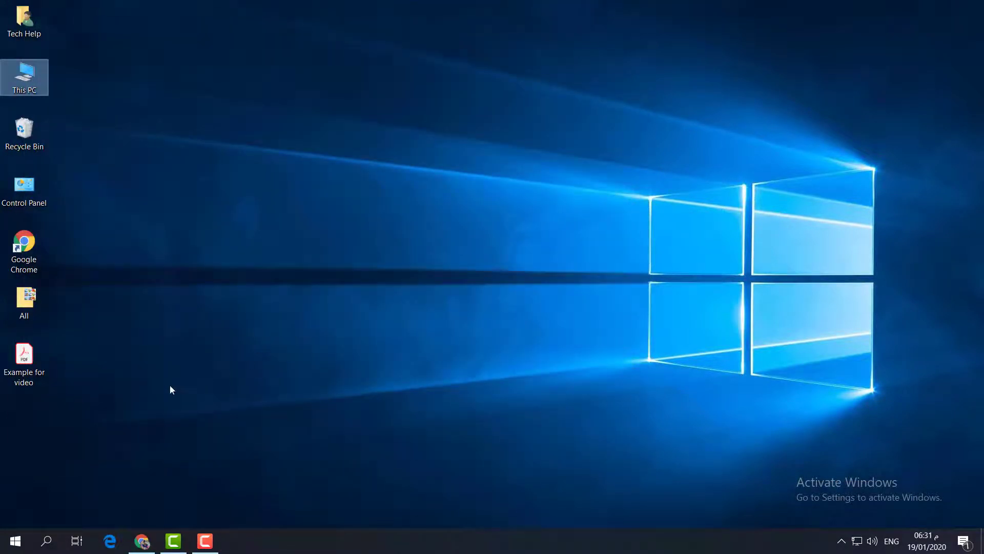
click(2, 546)
click(15, 482)
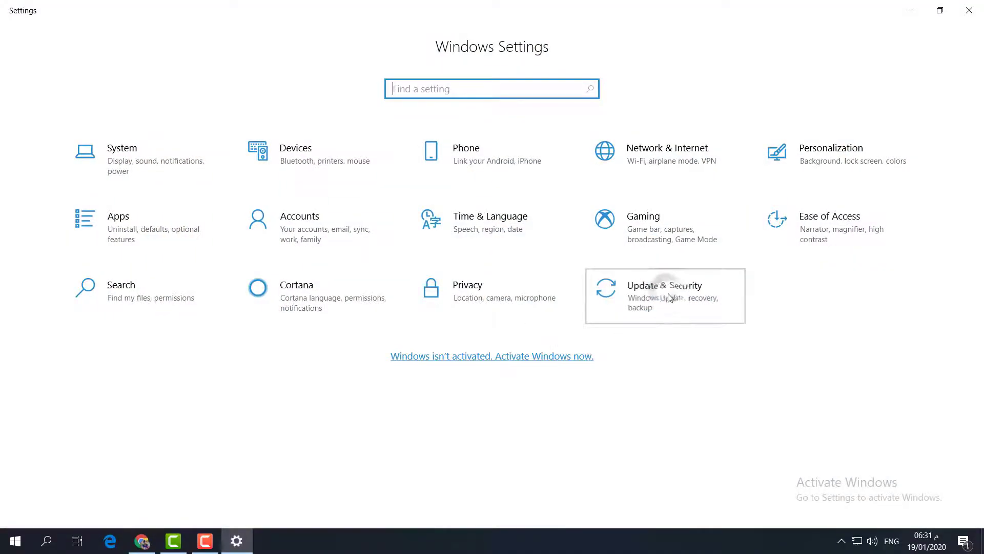
click(670, 297)
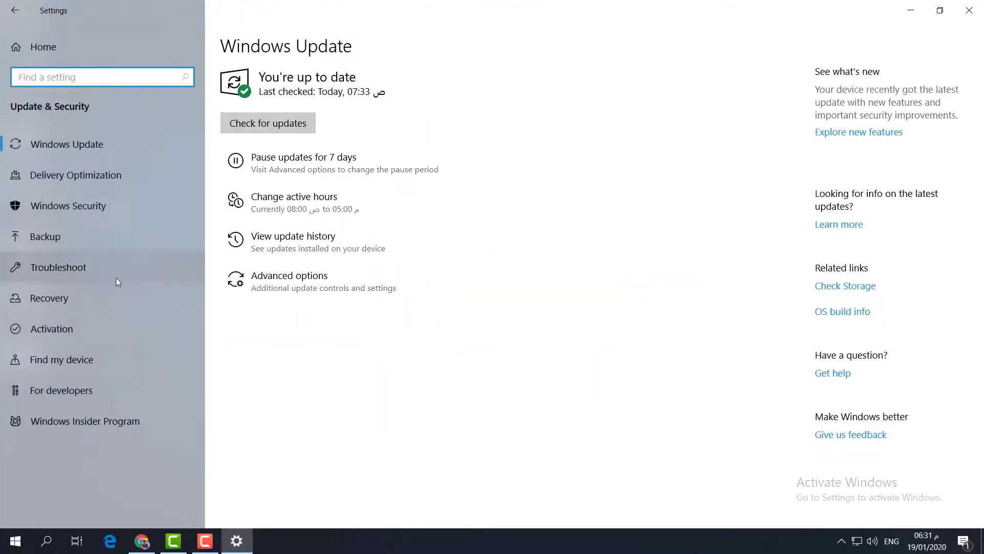
click(85, 268)
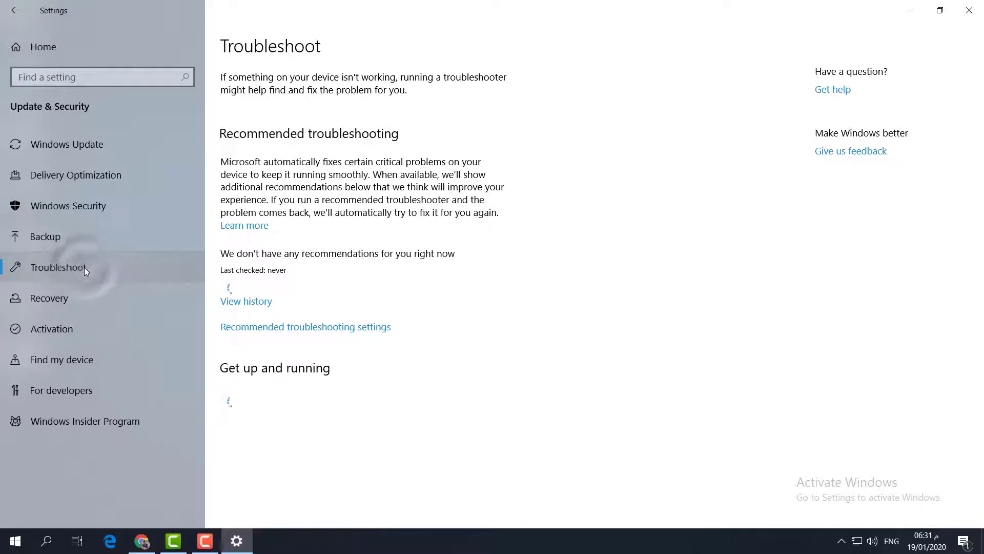
scroll(307, 348, down, 3)
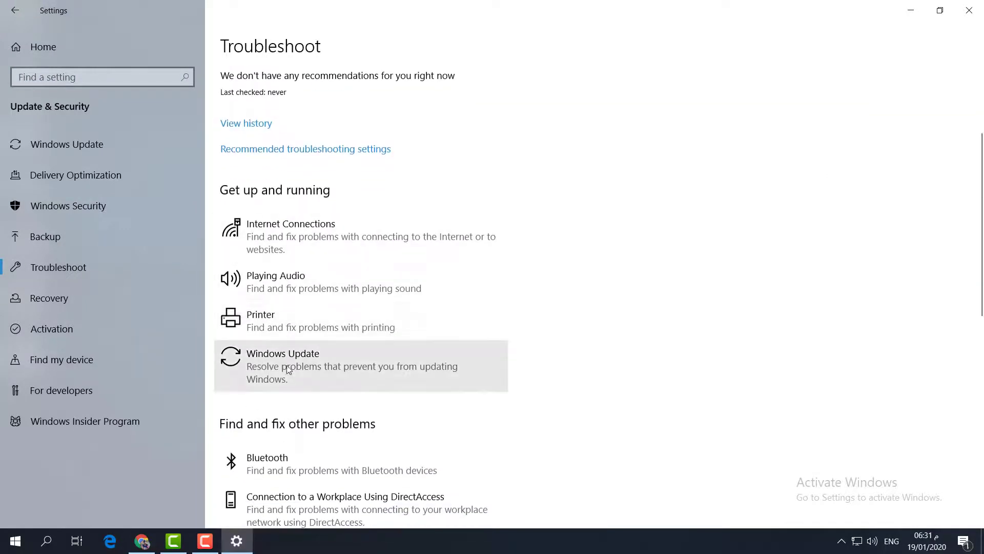
Step: Run the Printer troubleshooter on HP LaserJet Pro MFP M127-M128 PCLmS, then cancel and close Settings
click(284, 331)
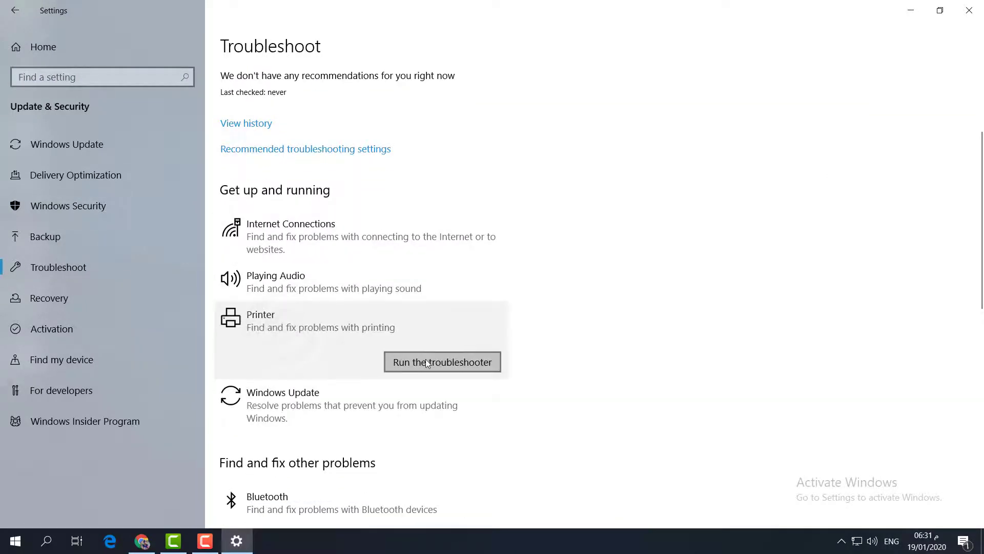
click(425, 362)
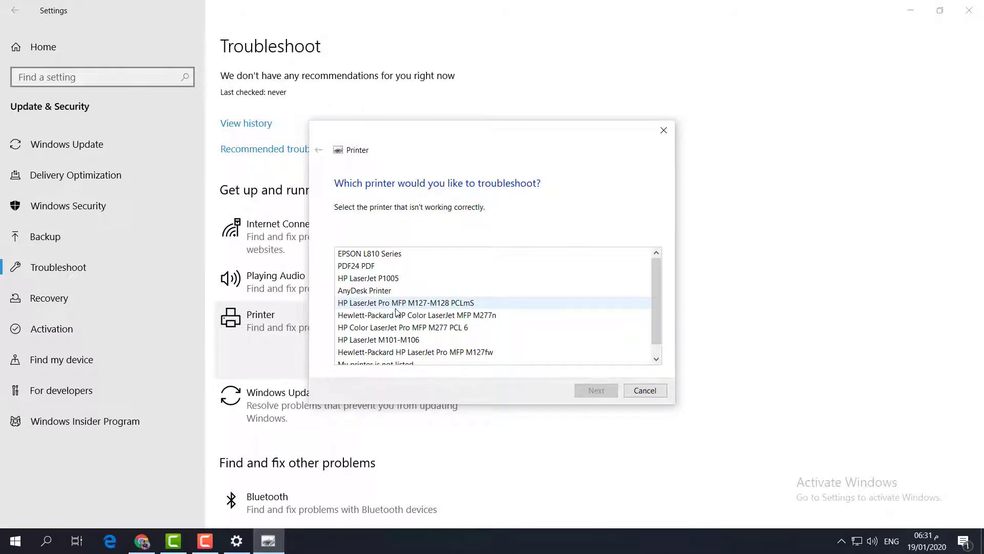
click(444, 303)
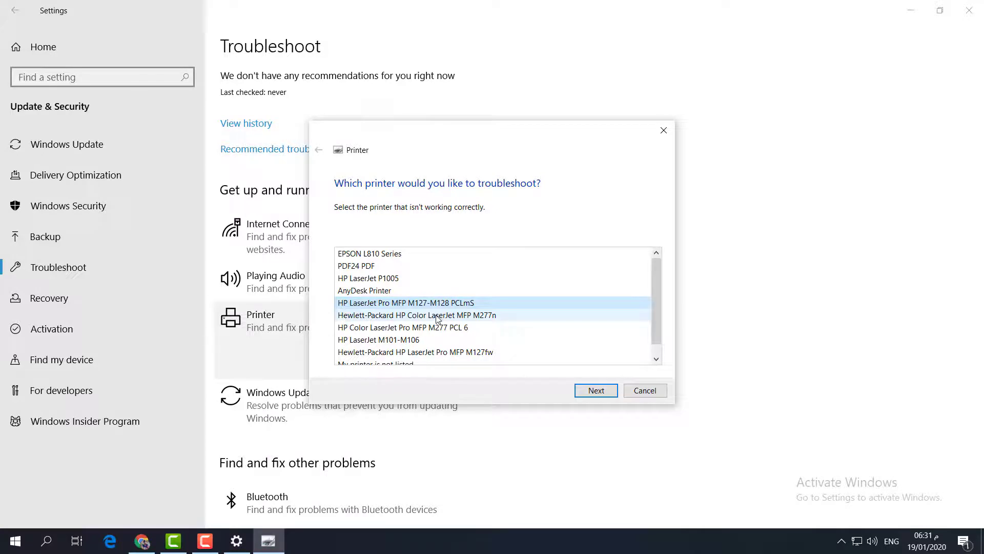
click(594, 391)
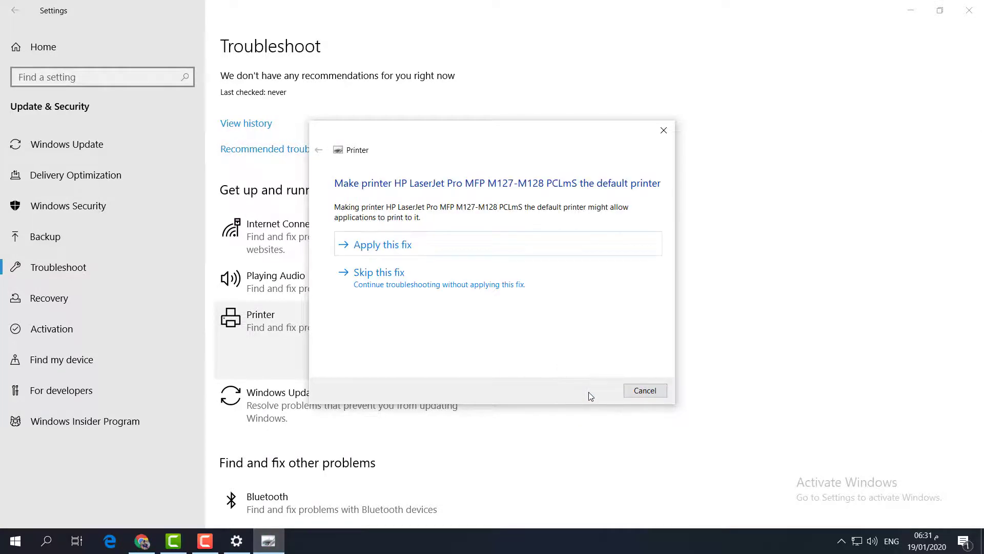
click(635, 392)
click(978, 7)
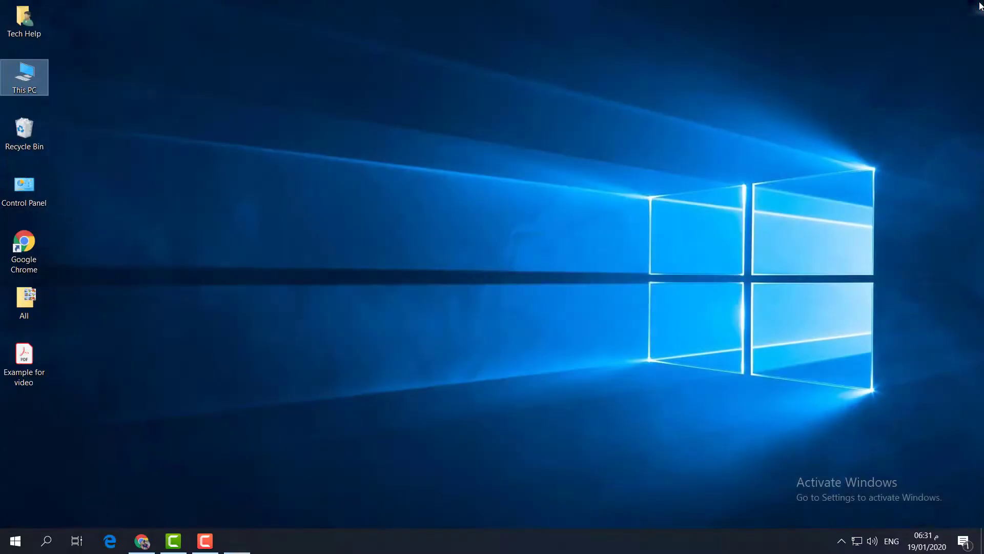